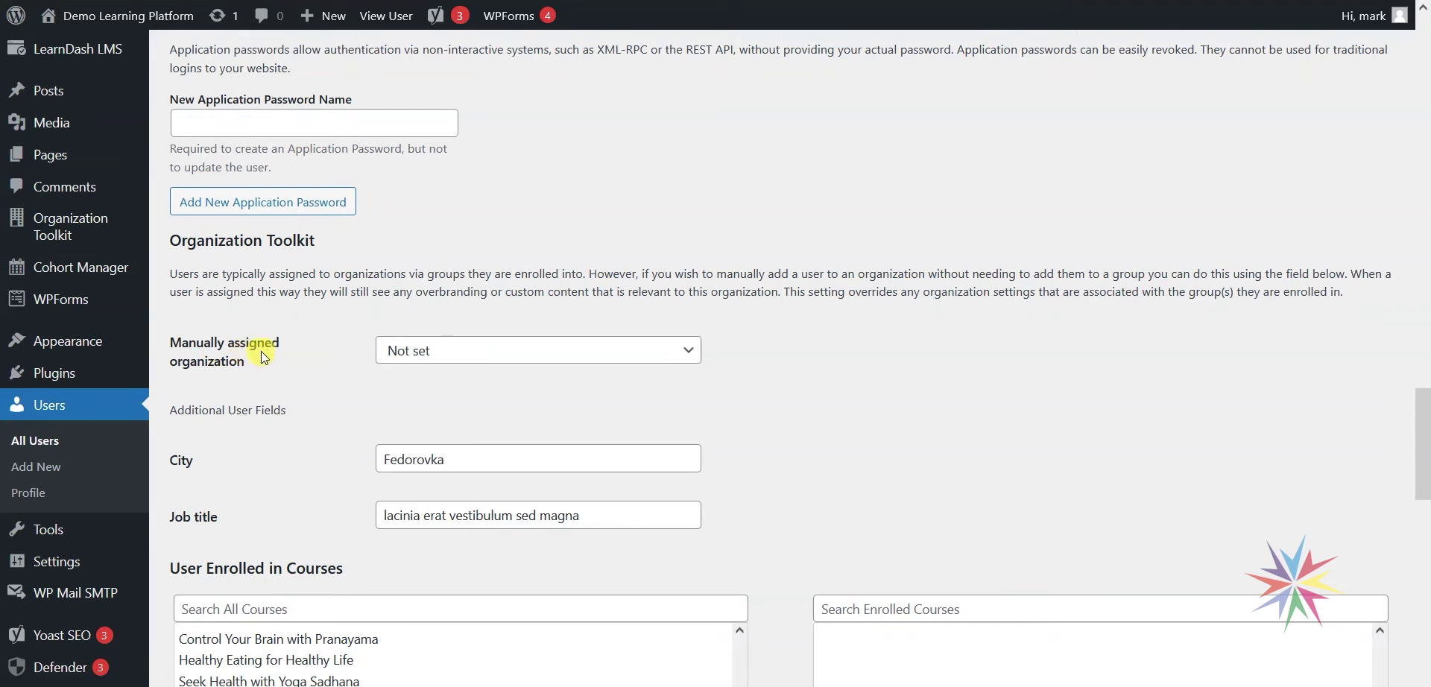
# Set the user's manually assigned organization to Rapid Files, update the user and check the saved assignment.
pyautogui.click(497, 359)
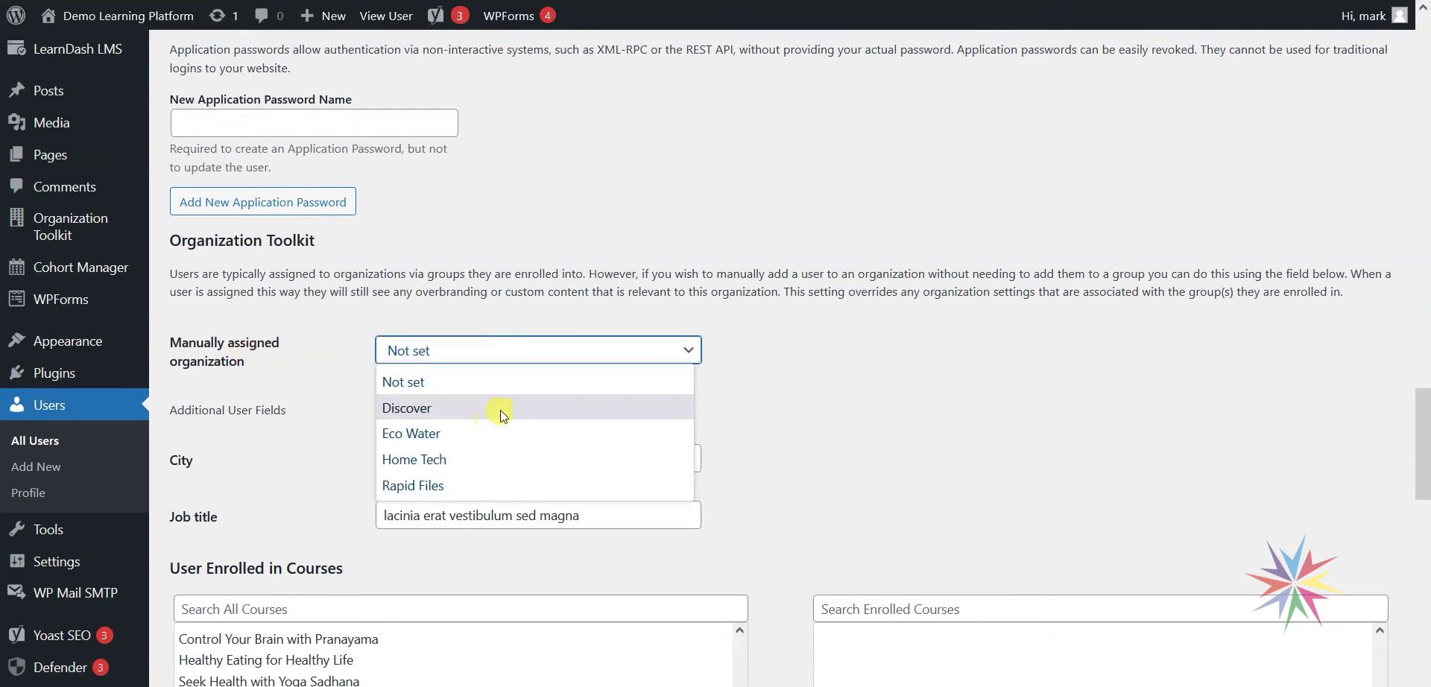
pyautogui.click(506, 483)
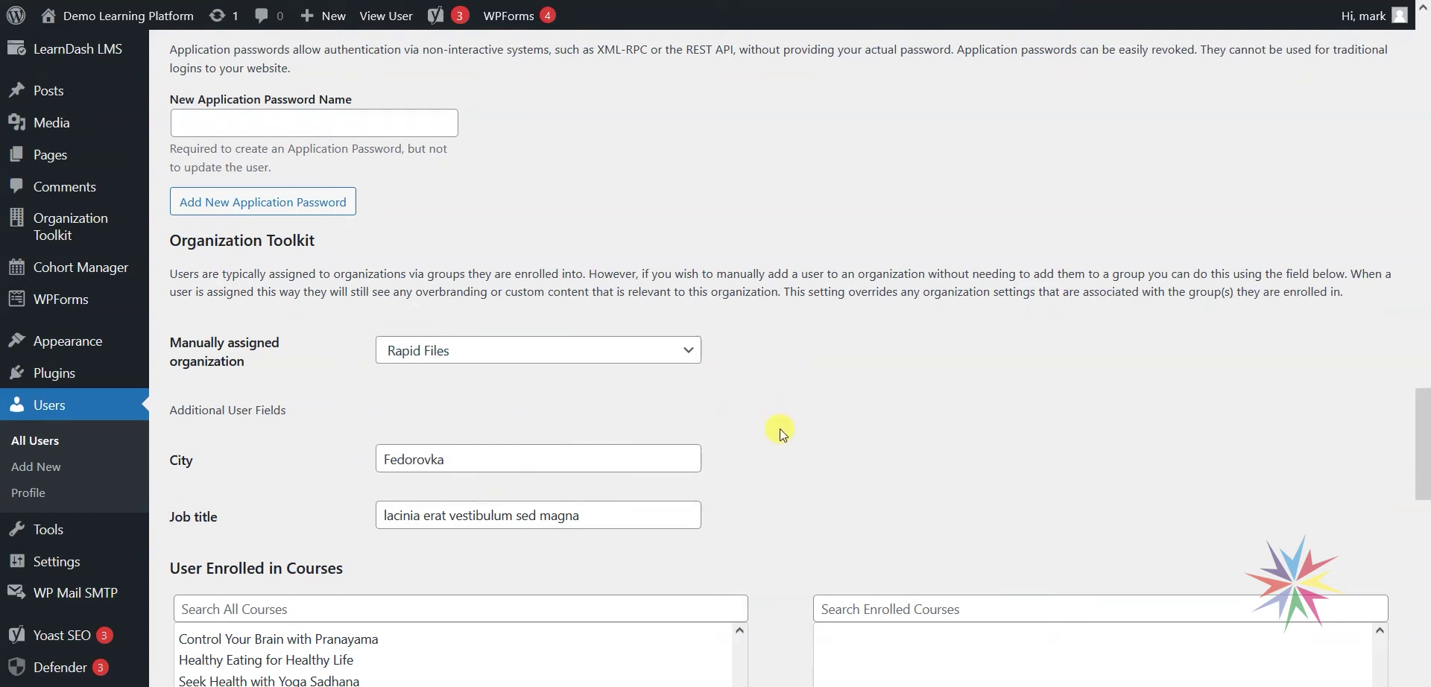
pyautogui.scroll(-15, 780, 428)
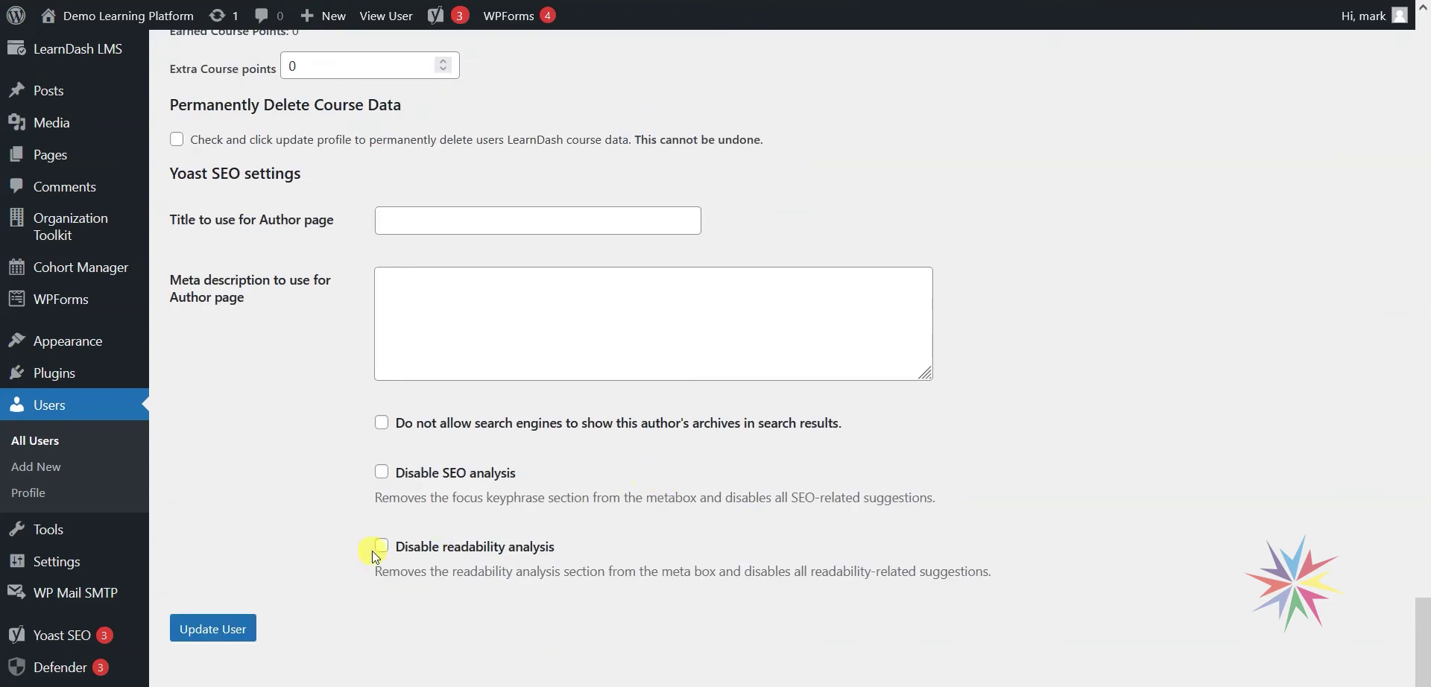
pyautogui.click(223, 625)
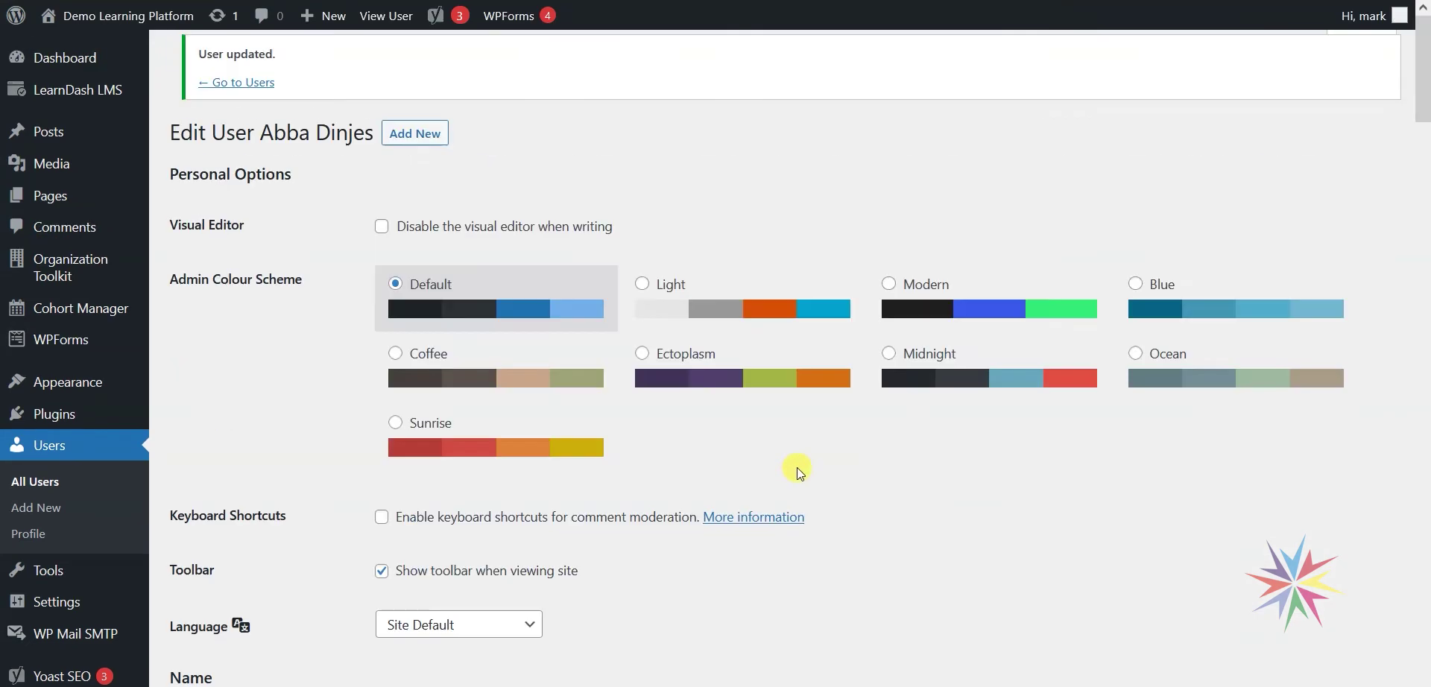
pyautogui.scroll(-15, 792, 436)
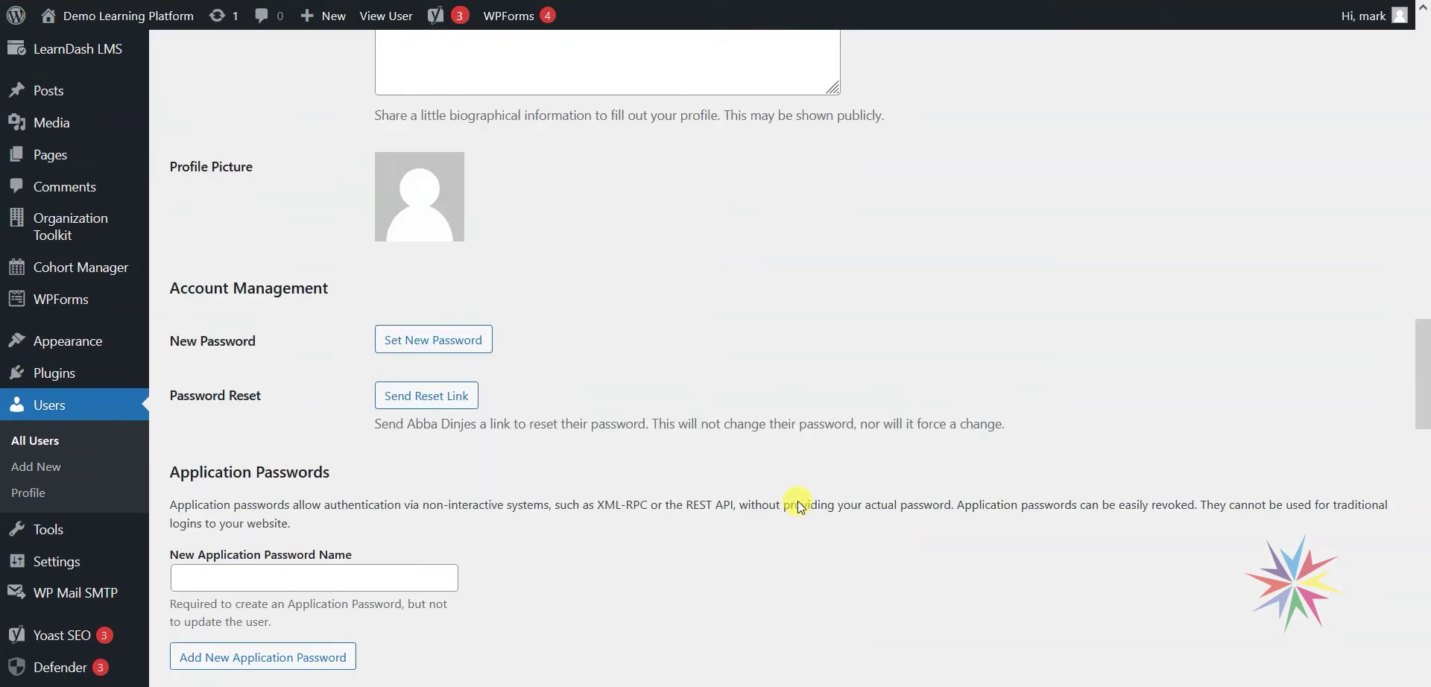
pyautogui.scroll(-5, 790, 463)
pyautogui.scroll(1, 777, 427)
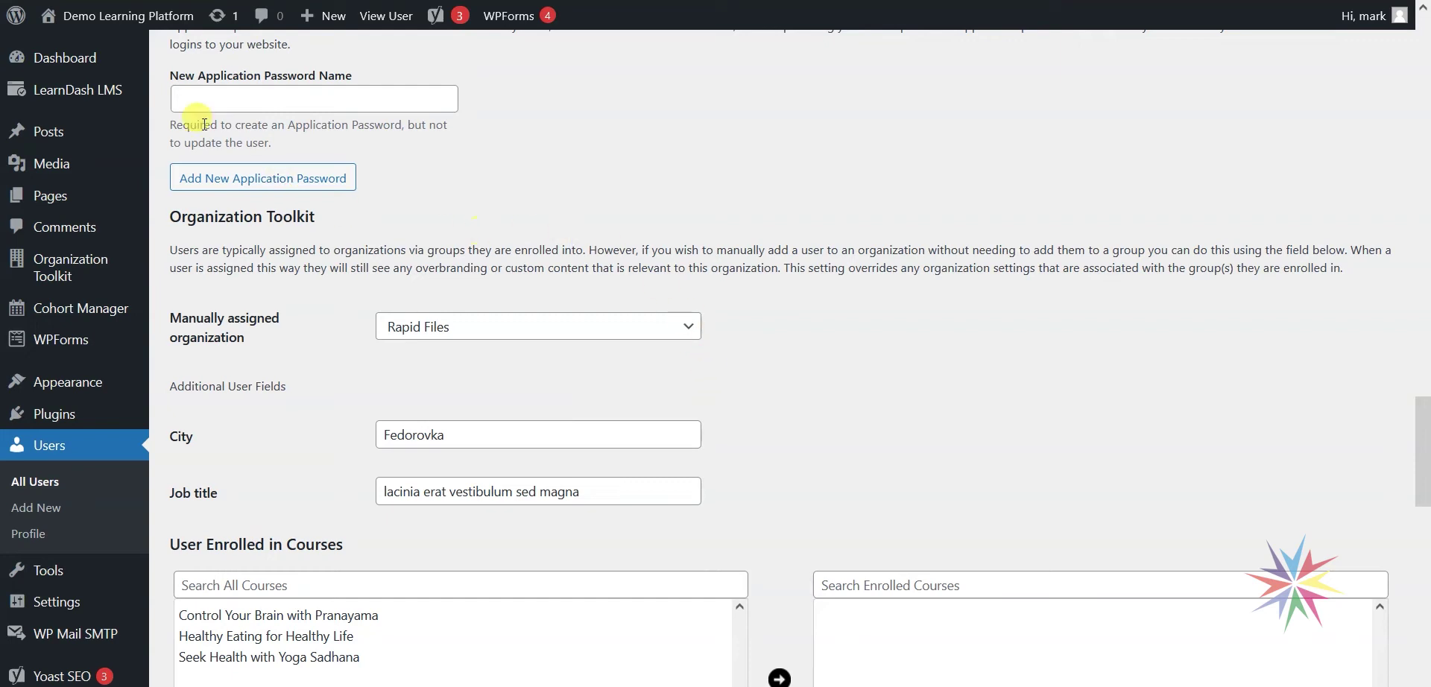
# Open the LearnDash groups list and review the user and course counts of the Rapid Files November 2022 group.
pyautogui.moveTo(123, 96)
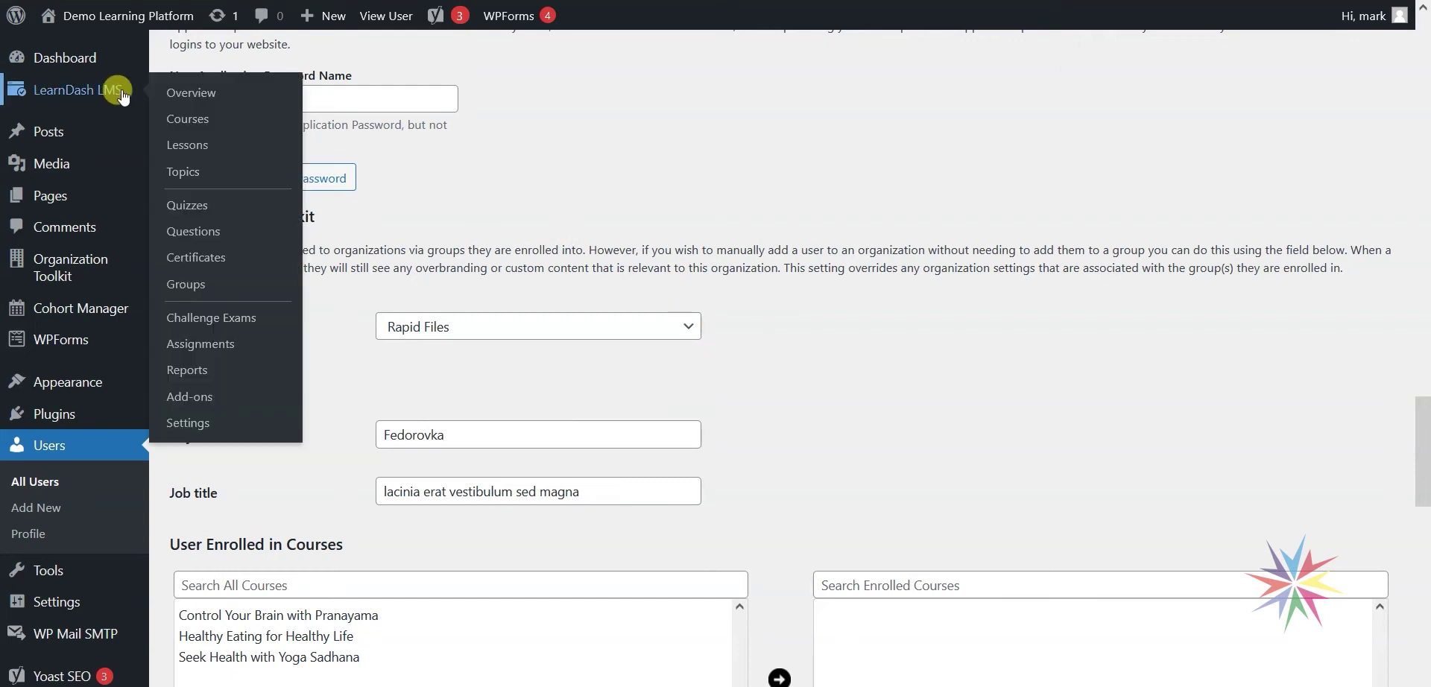
pyautogui.click(224, 292)
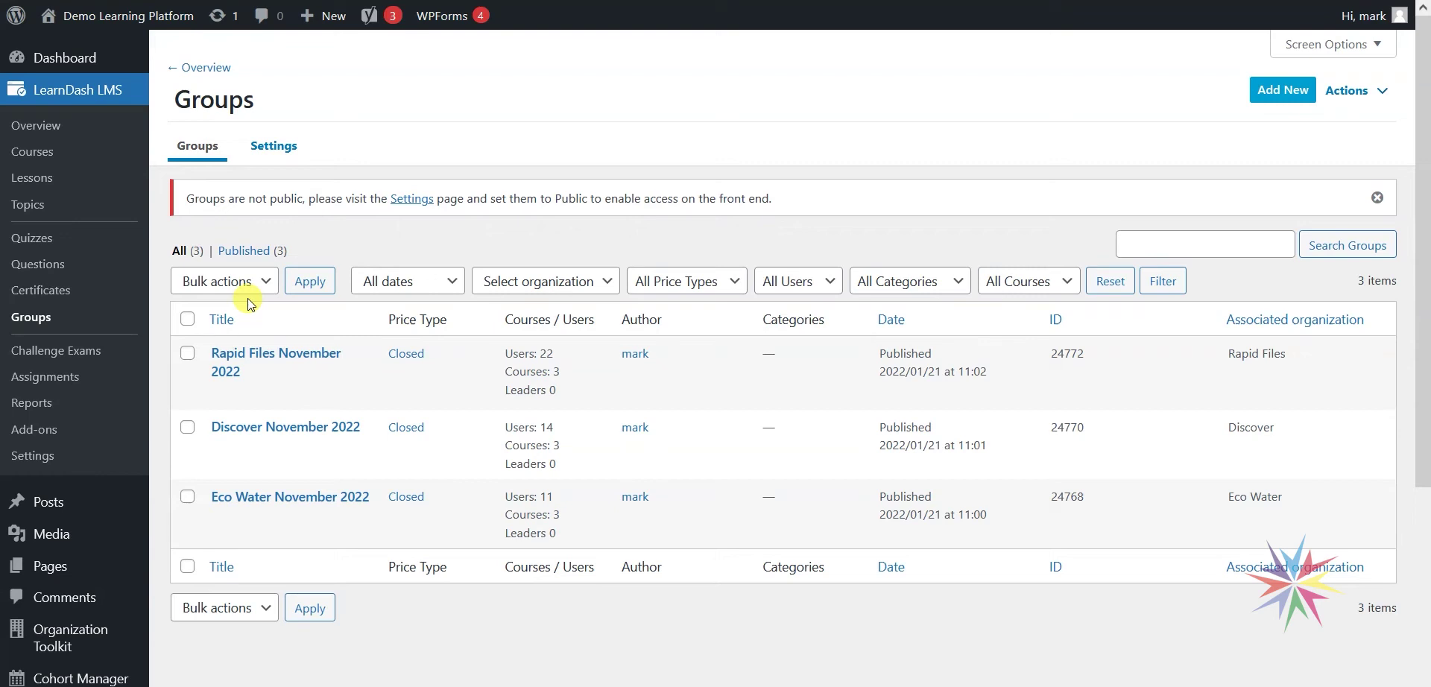
pyautogui.moveTo(228, 349)
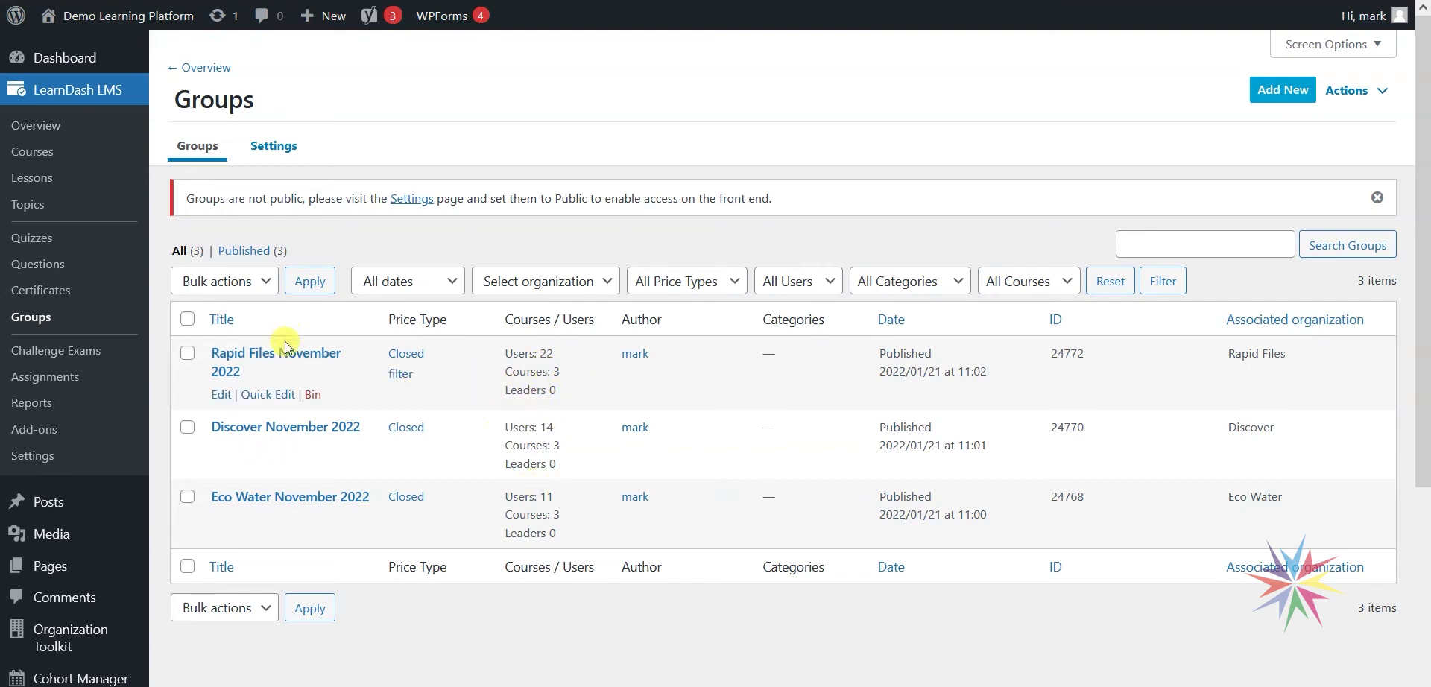
pyautogui.moveTo(507, 354)
pyautogui.mouseDown()
pyautogui.moveTo(561, 356)
pyautogui.moveTo(505, 373)
pyautogui.mouseUp()
pyautogui.click(561, 356)
pyautogui.click(504, 380)
# Add a new LearnDash group titled "Home Tech January 2022".
pyautogui.click(1276, 92)
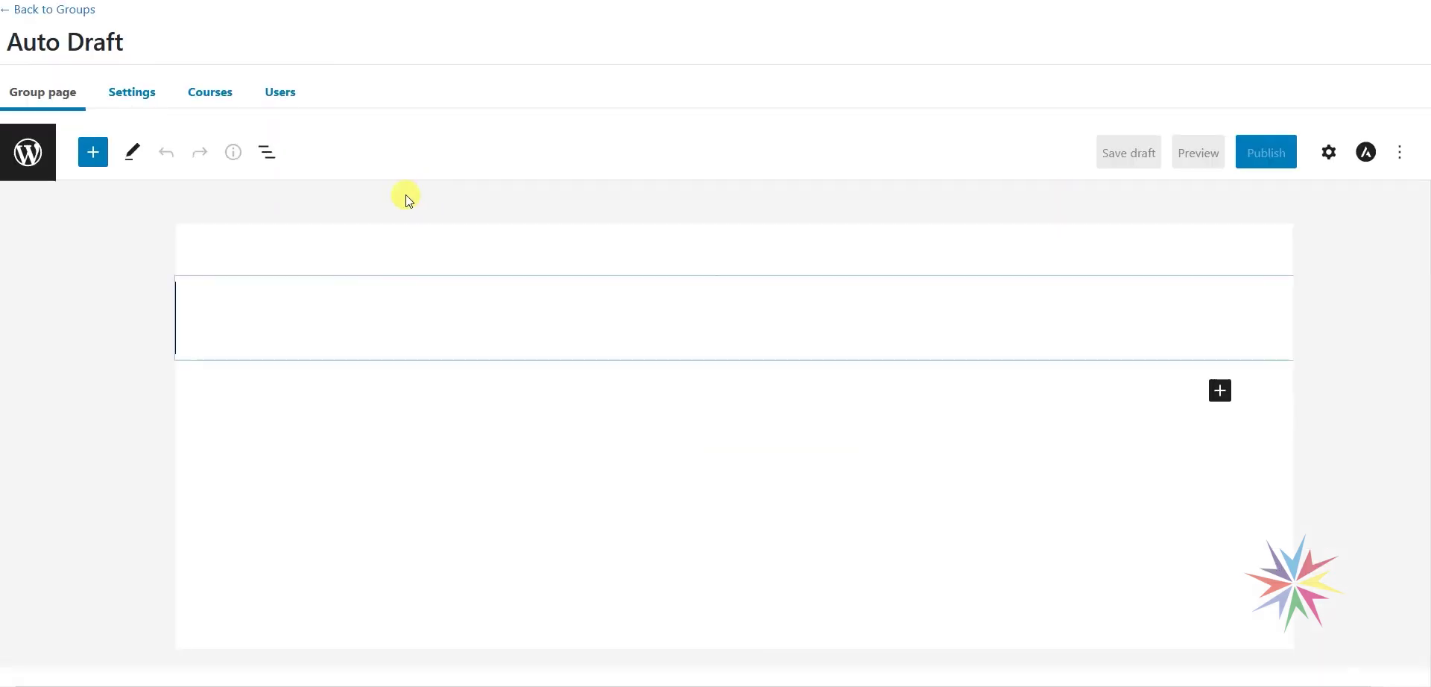
pyautogui.write('H')
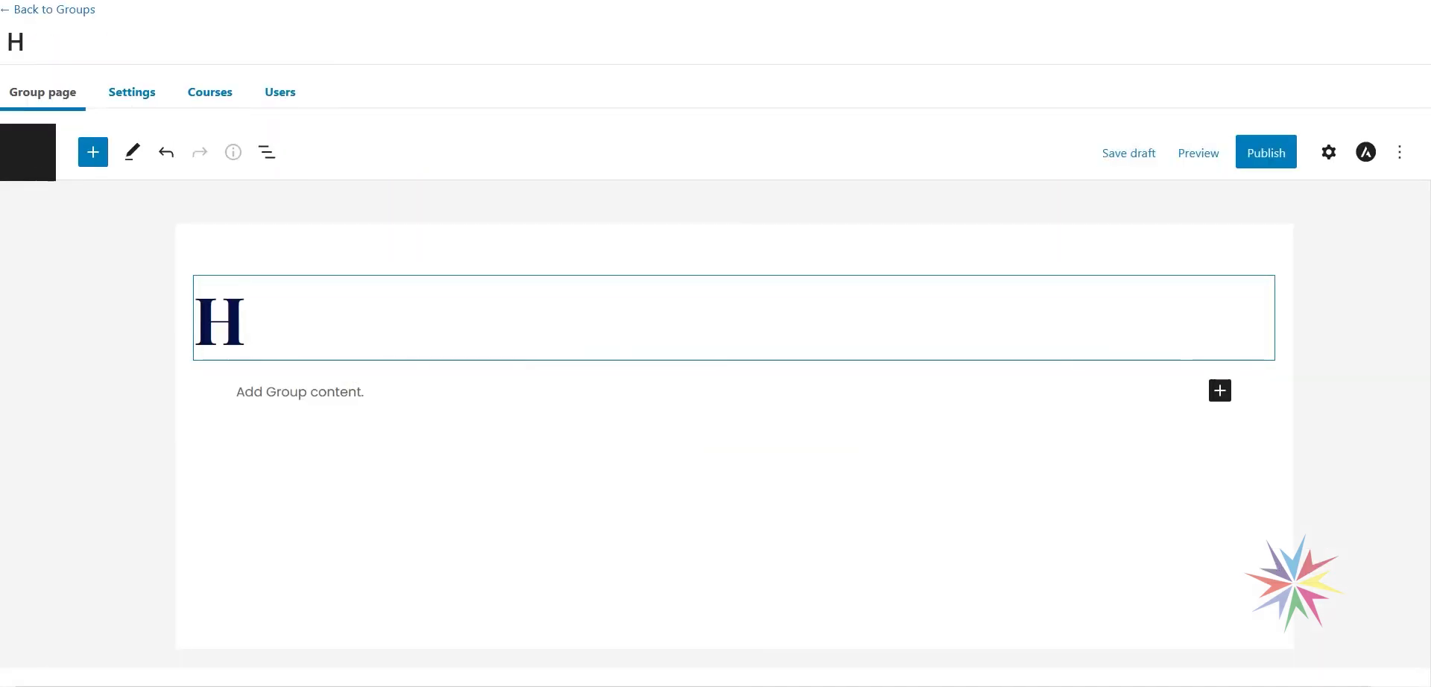
pyautogui.write('ome Tech Jan')
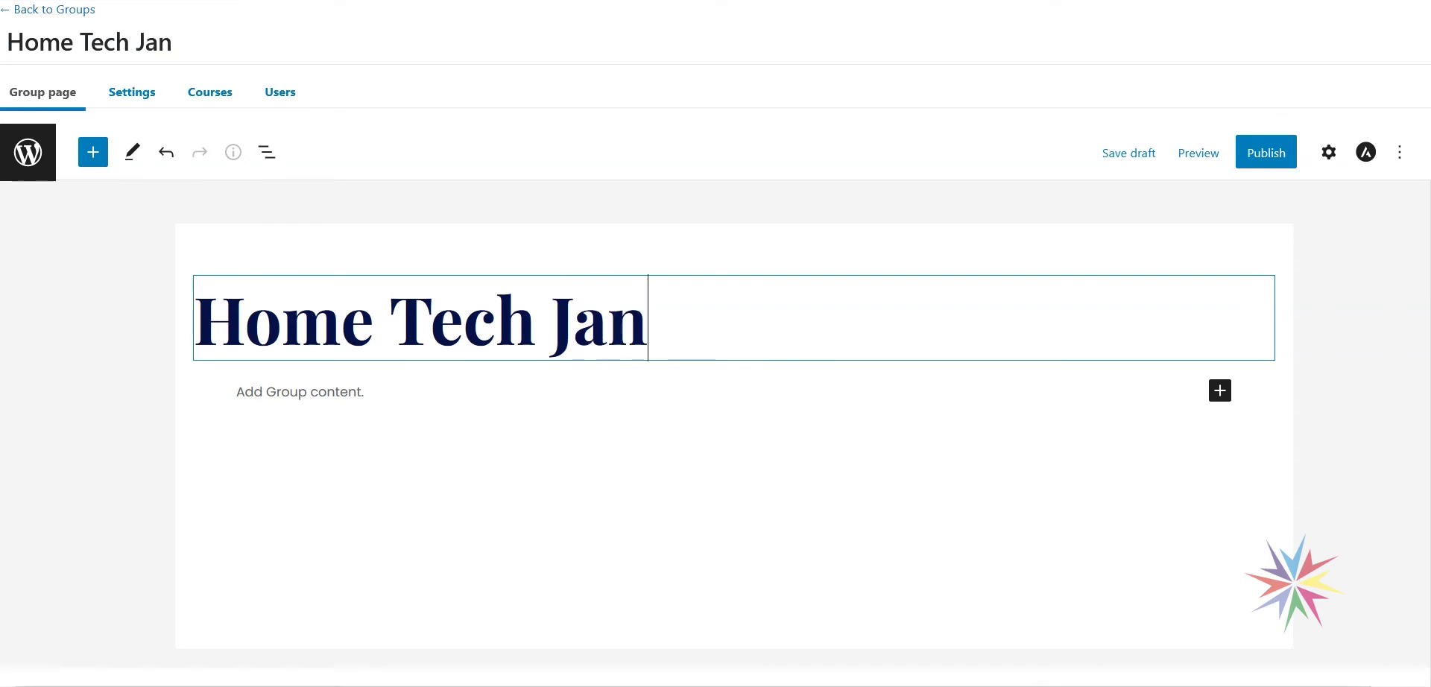
pyautogui.write('uary 2022')
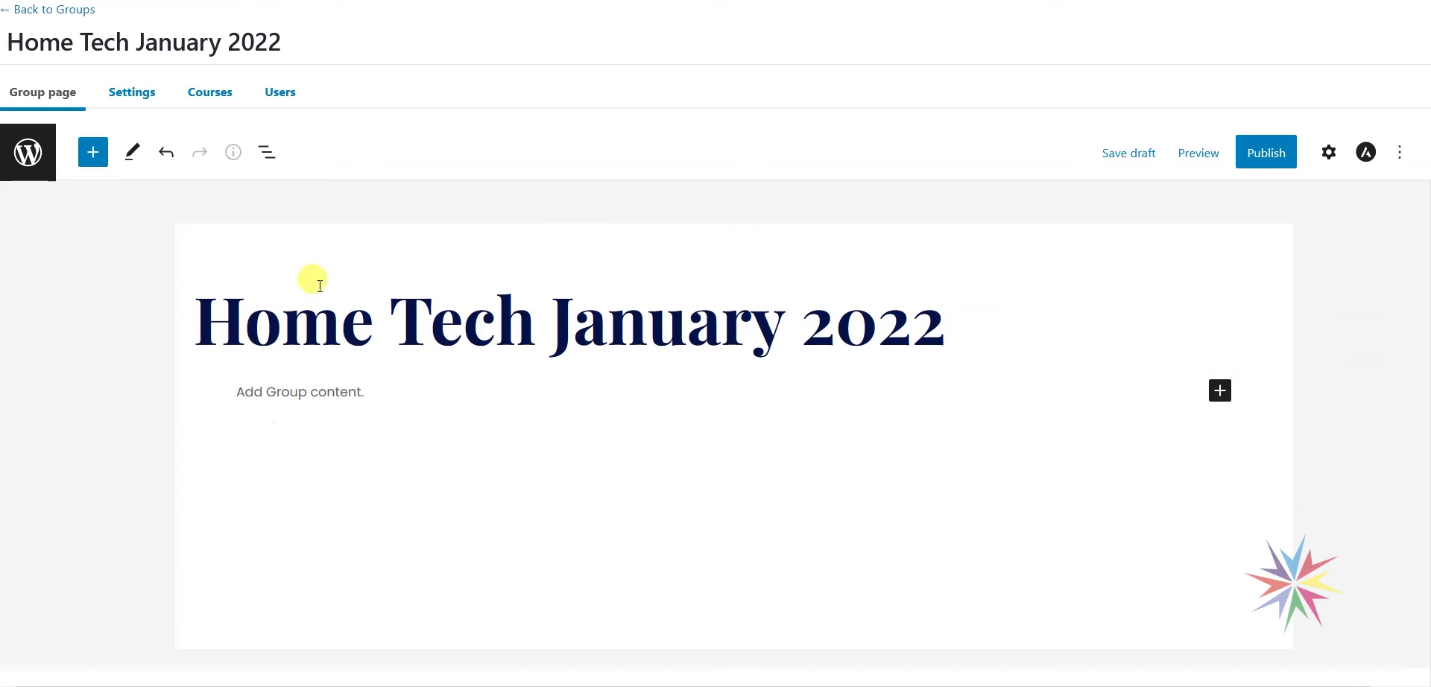
# In the group's settings, set the access mode to Closed and the associated organization to Home Tech.
pyautogui.click(136, 94)
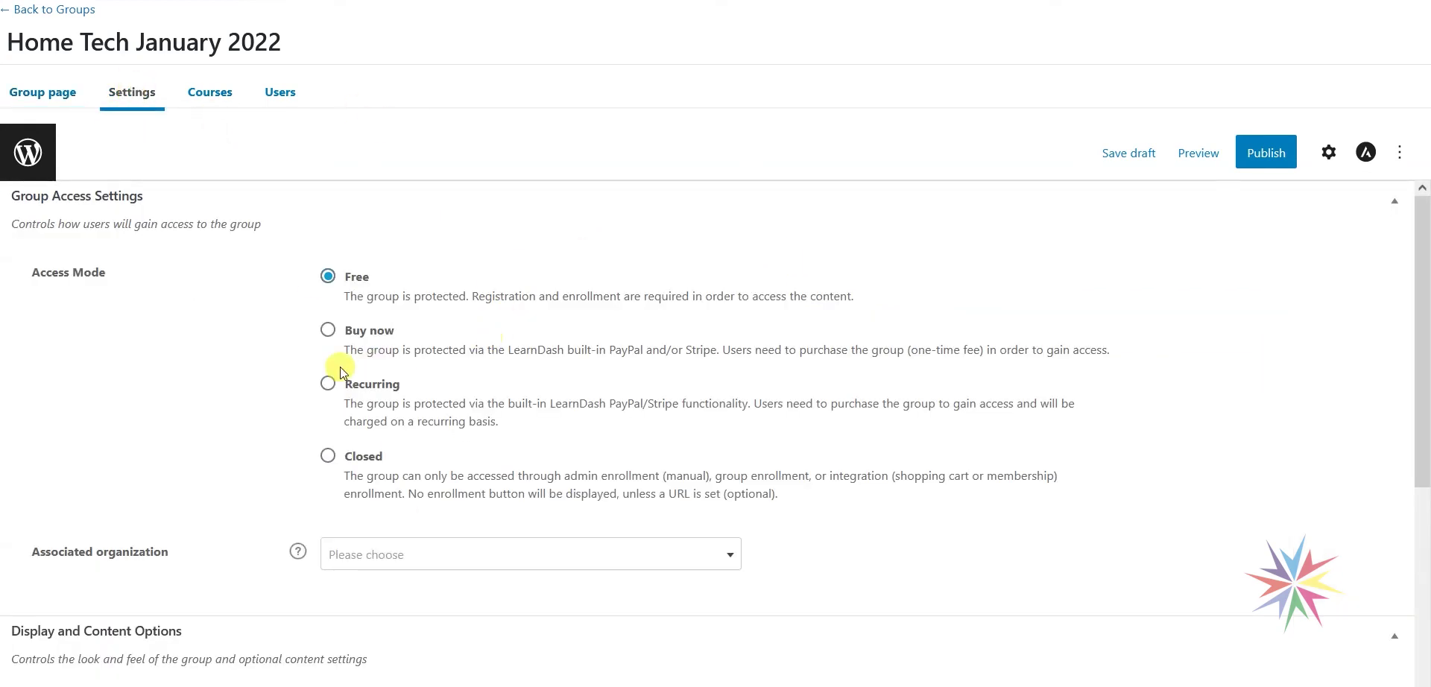
pyautogui.click(327, 456)
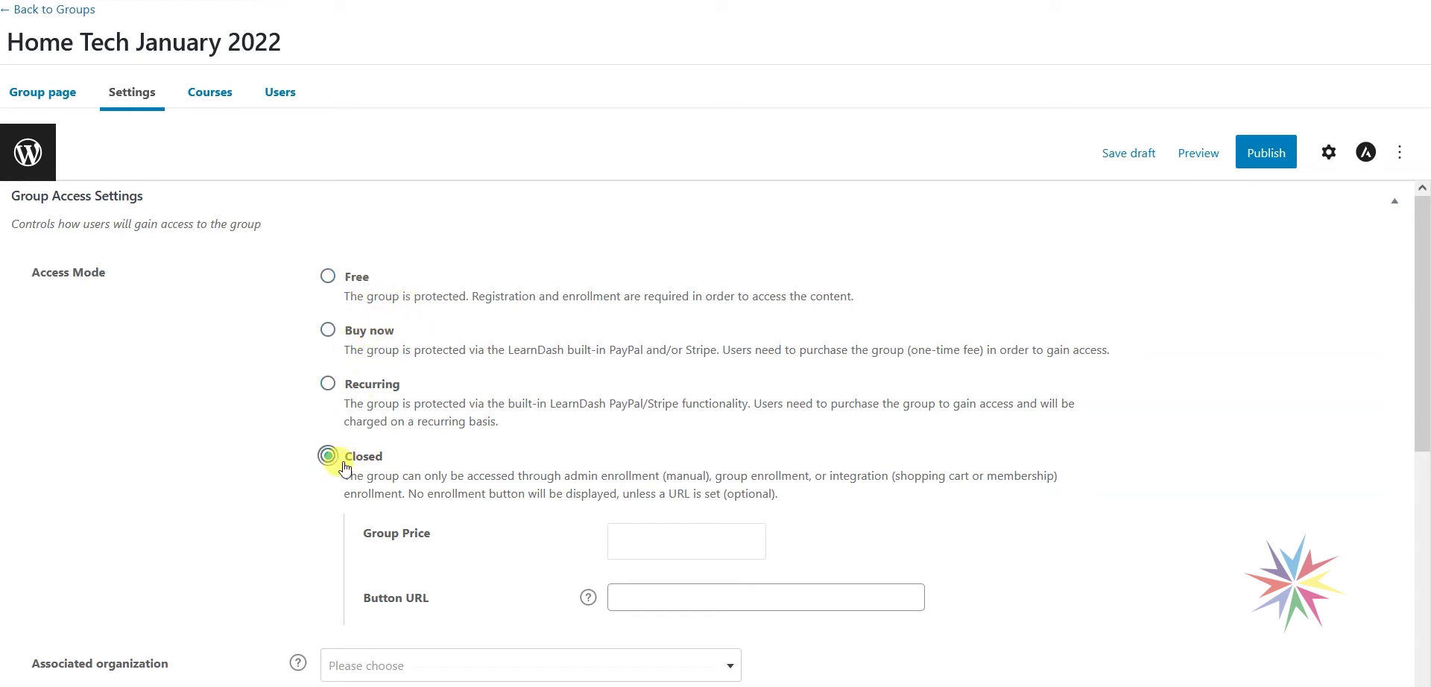
pyautogui.scroll(-2, 294, 450)
pyautogui.scroll(2, 336, 388)
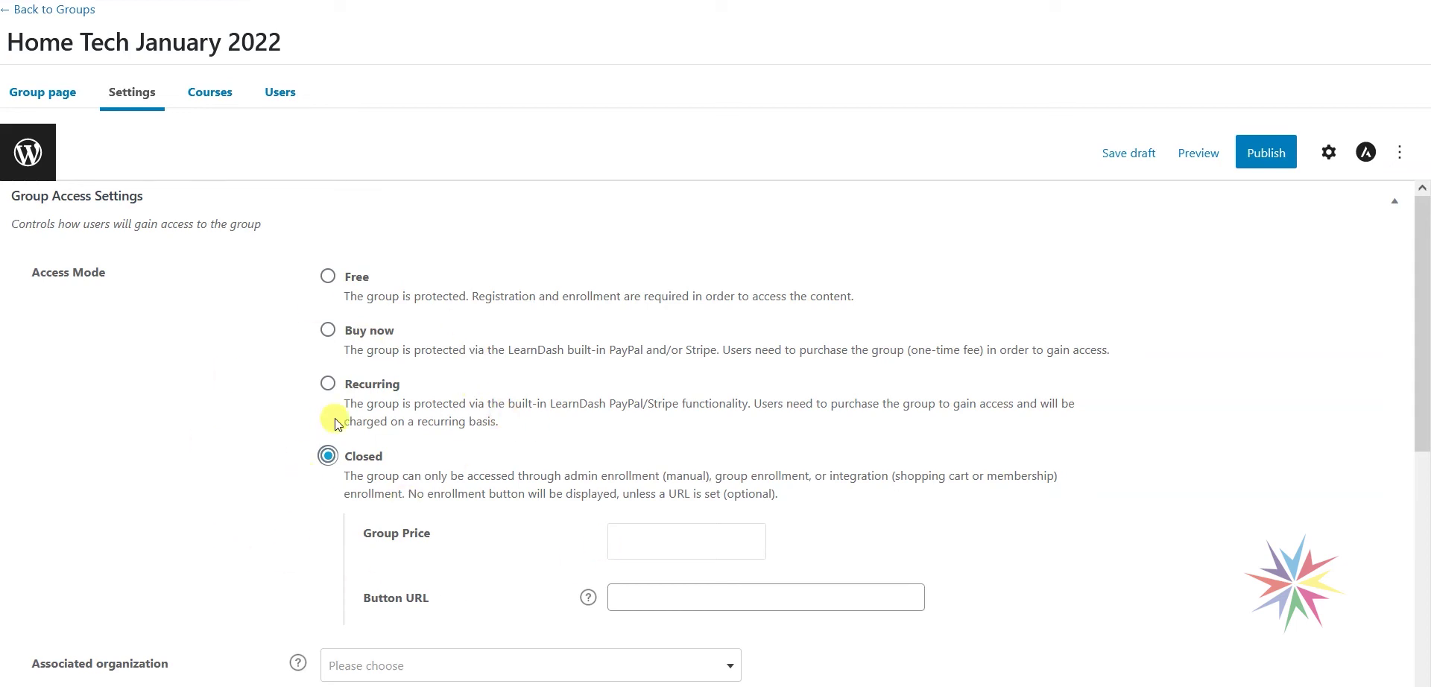
pyautogui.scroll(-3, 391, 461)
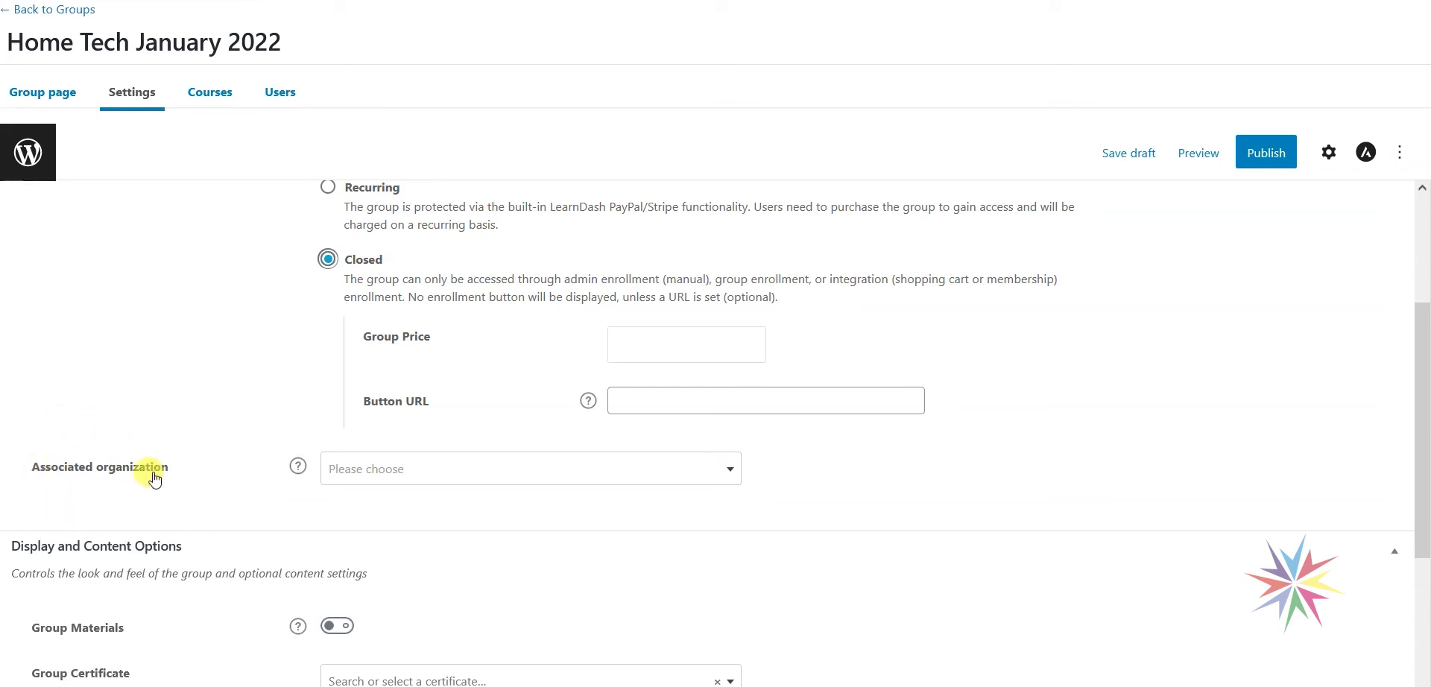
pyautogui.click(436, 477)
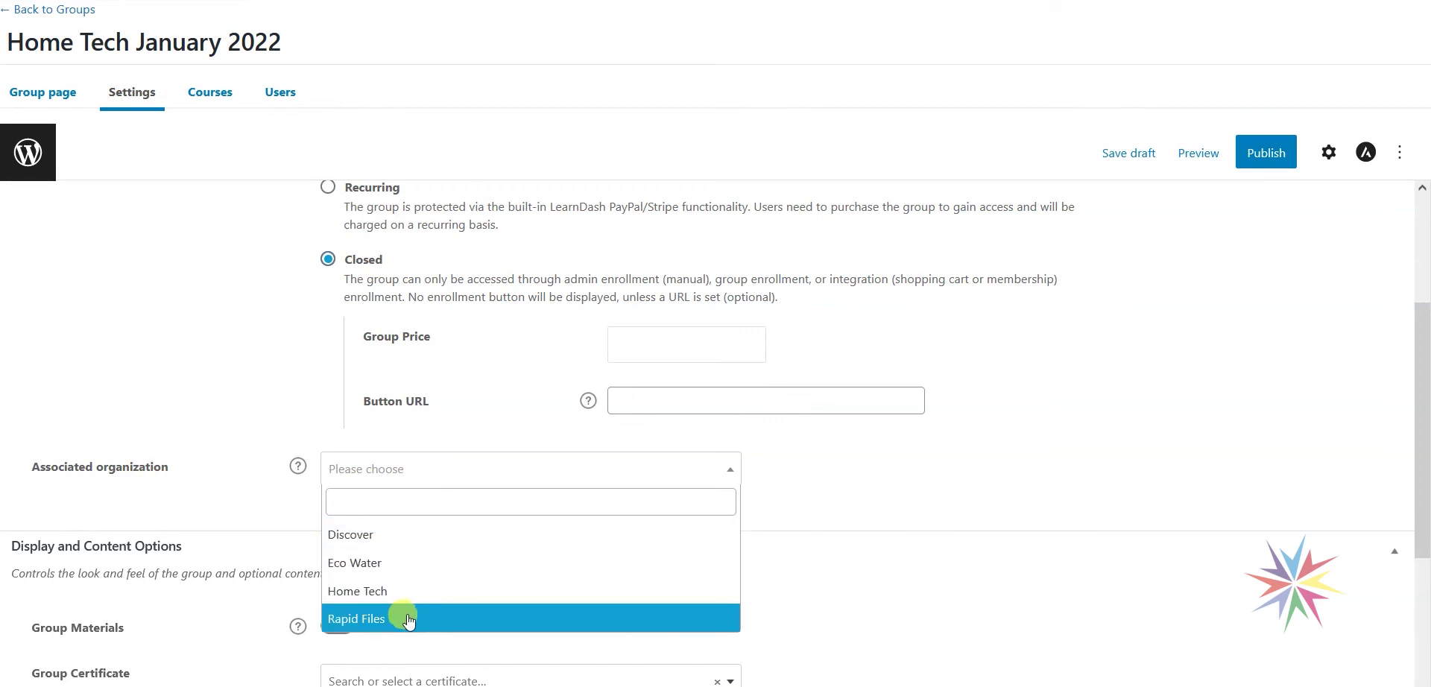
pyautogui.click(360, 590)
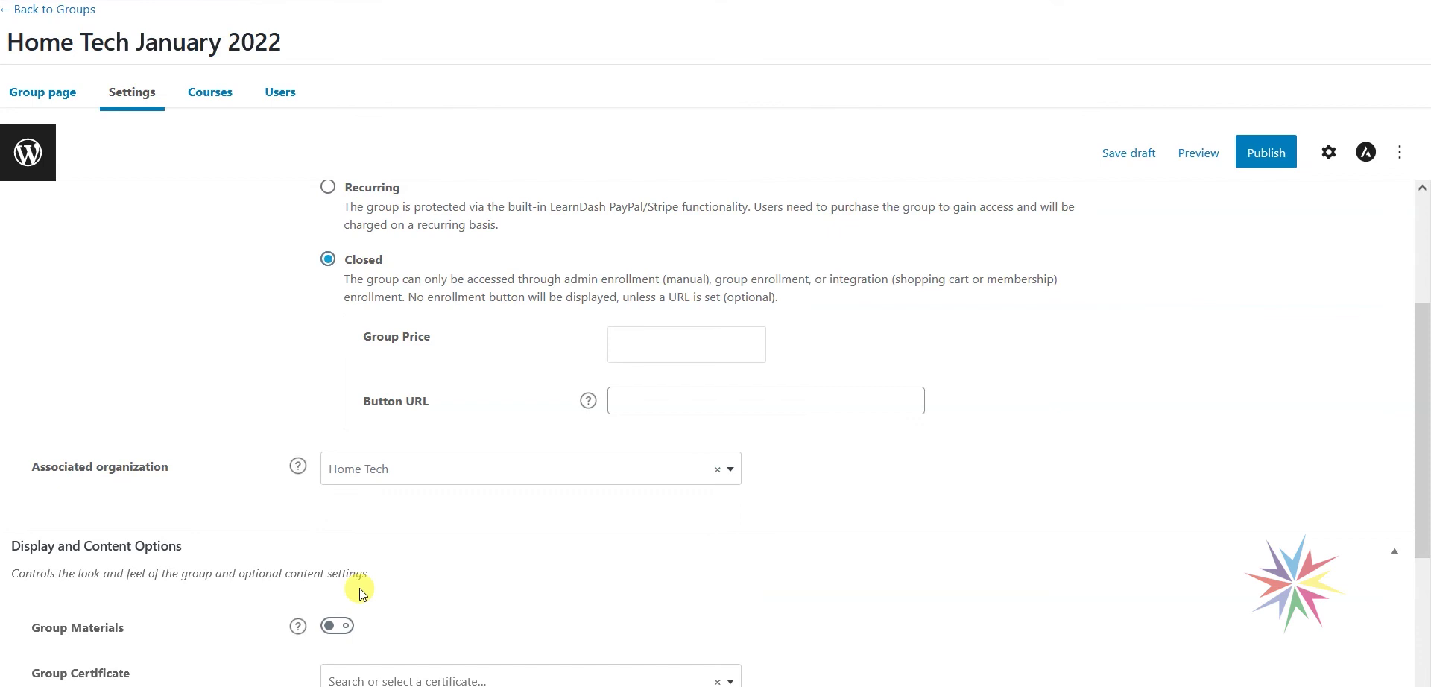
# Publish the Home Tech January 2022 group, confirming the pre-publish check.
pyautogui.click(1265, 155)
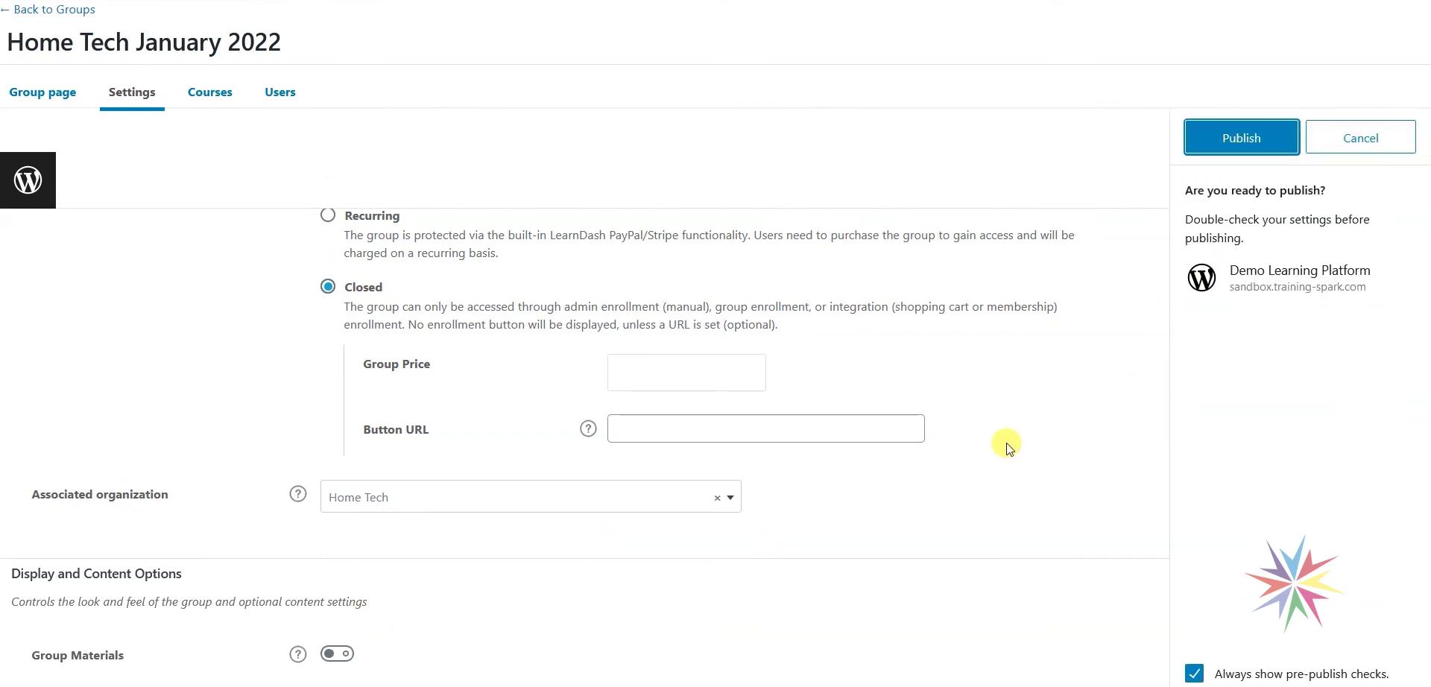
pyautogui.scroll(3, 1008, 447)
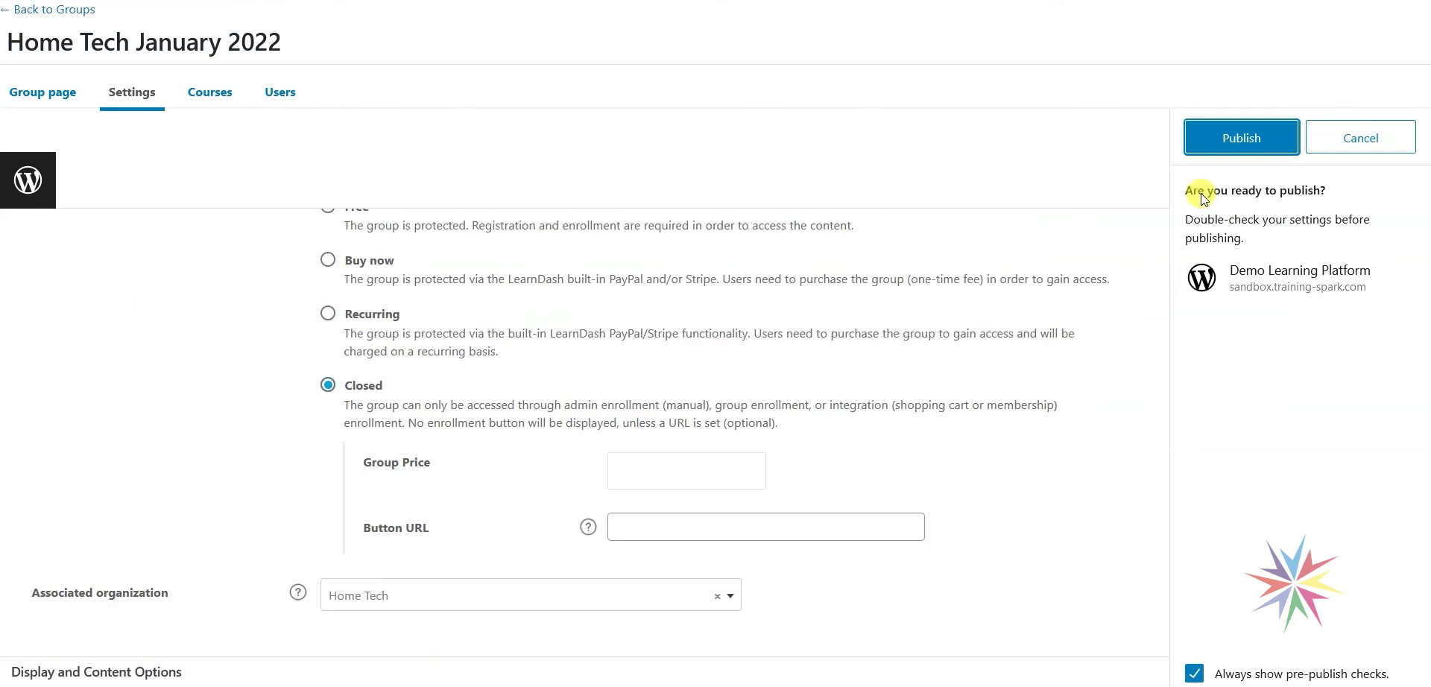
pyautogui.click(1230, 139)
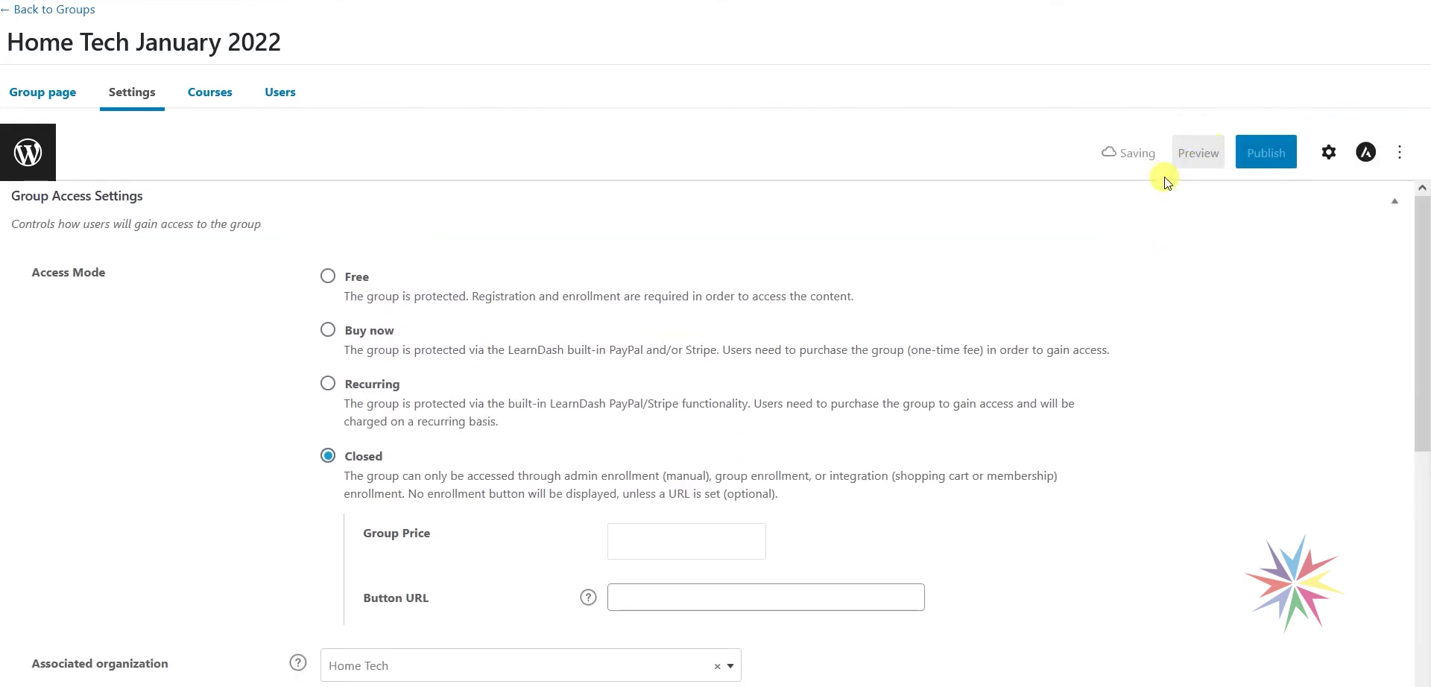
pyautogui.scroll(-5, 814, 492)
pyautogui.scroll(6, 322, 355)
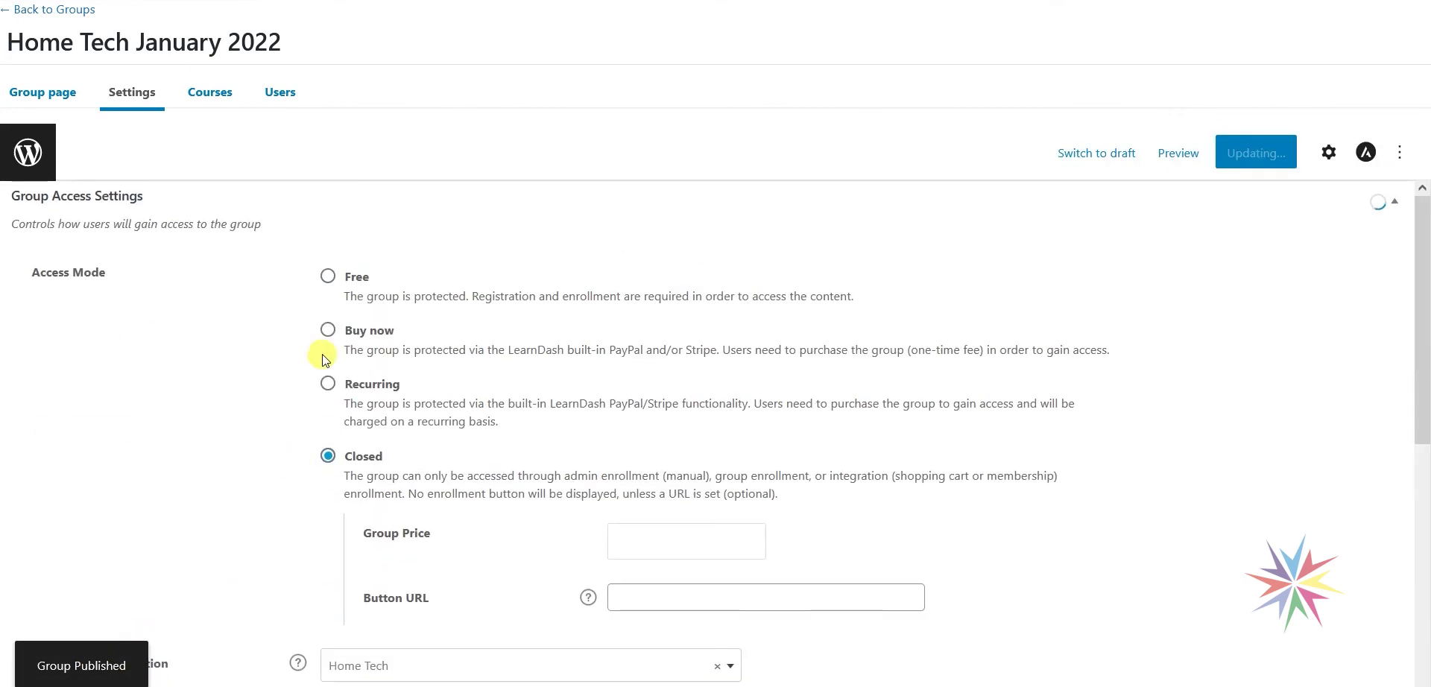
# Assign the courses Control Your Brain with Pranayama, Healthy Eating for Healthy Life and Seek Health with Yoga Sadhana to the group.
pyautogui.click(213, 96)
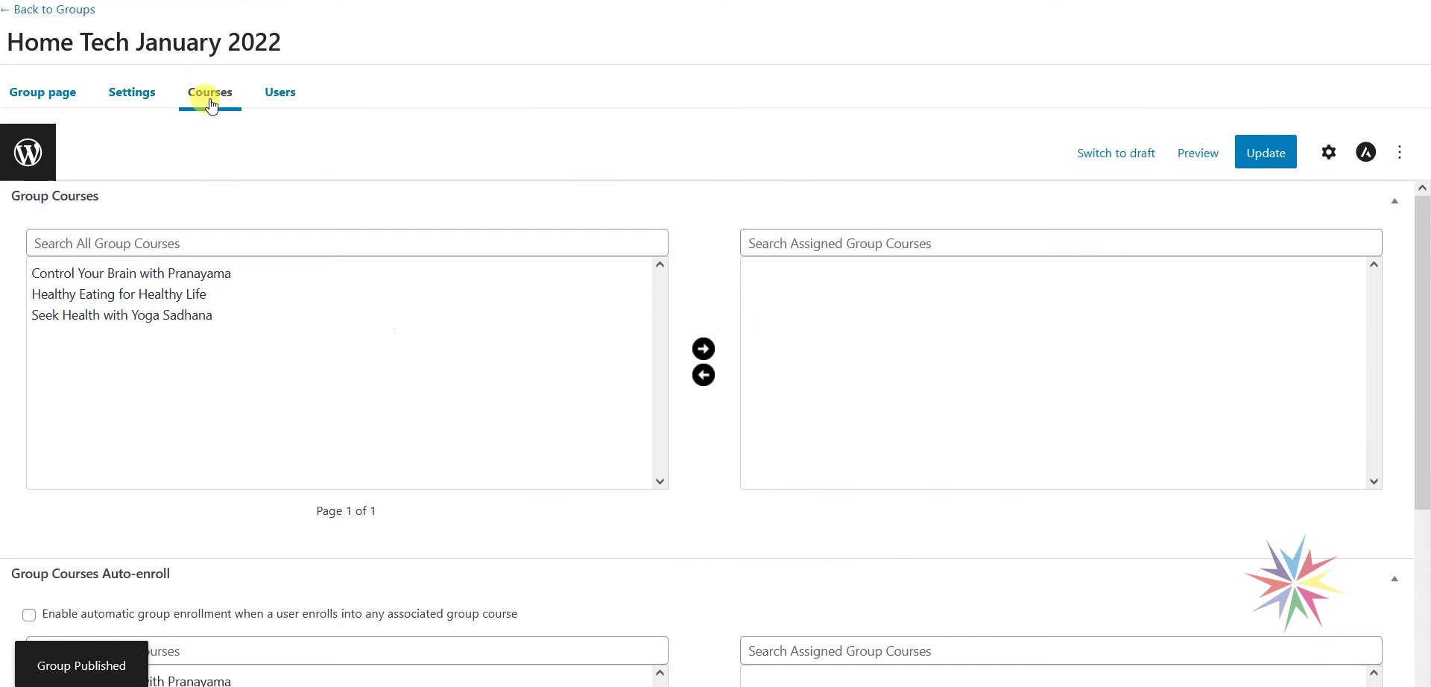
pyautogui.click(183, 272)
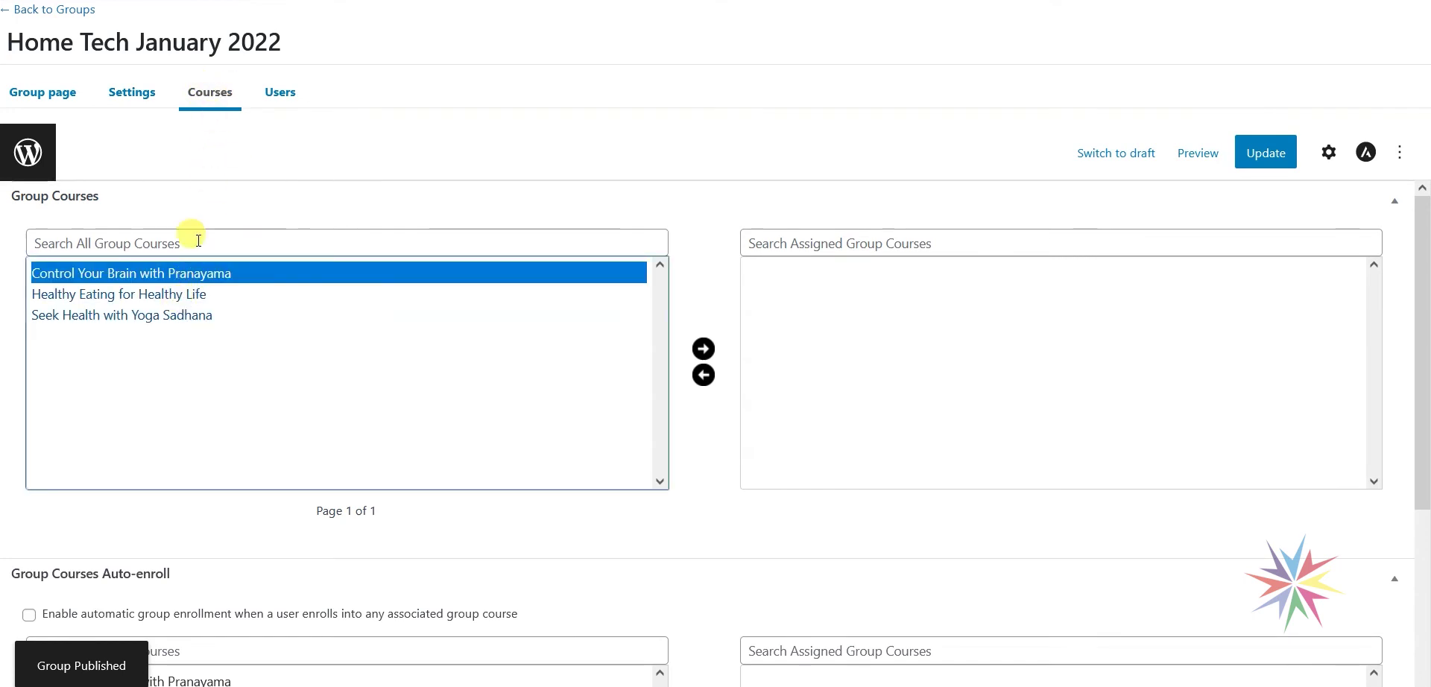
pyautogui.keyDown('ctrl'); pyautogui.click(192, 295); pyautogui.keyUp('ctrl')
pyautogui.keyDown('ctrl'); pyautogui.click(186, 317); pyautogui.keyUp('ctrl')
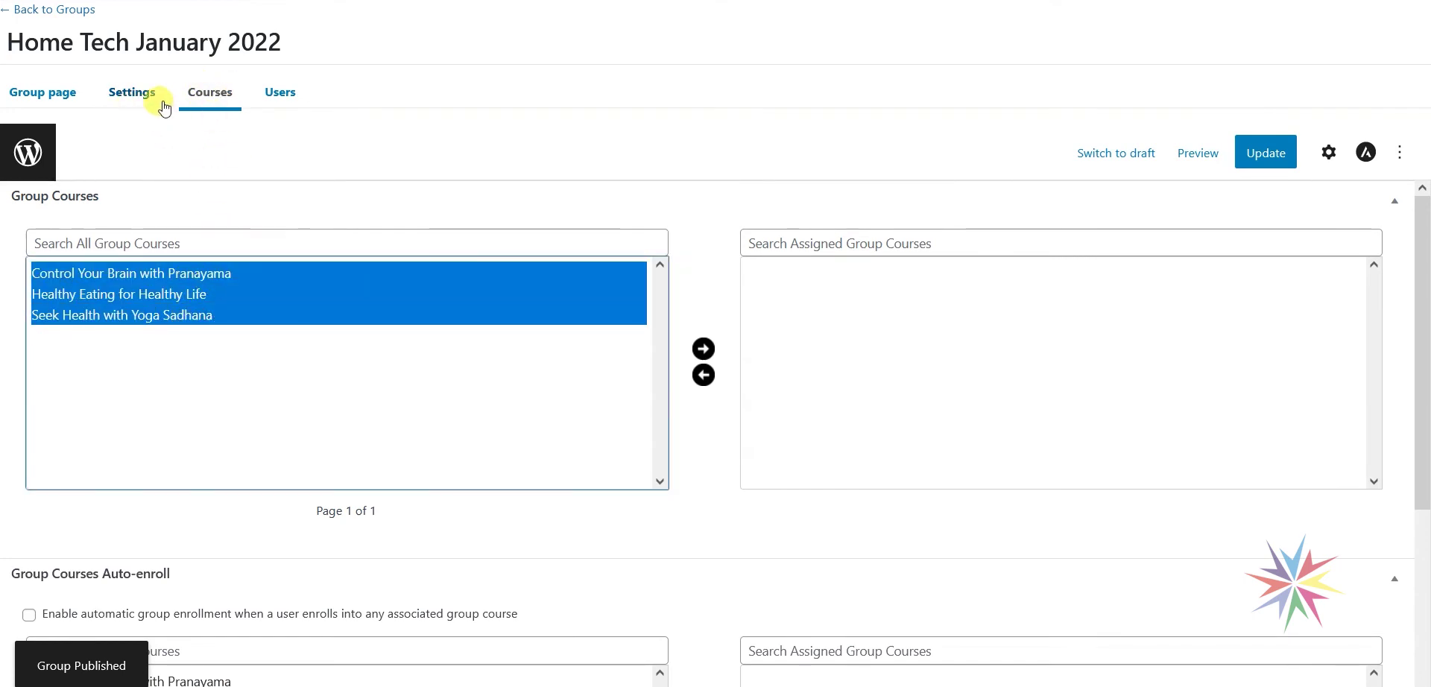
pyautogui.click(703, 349)
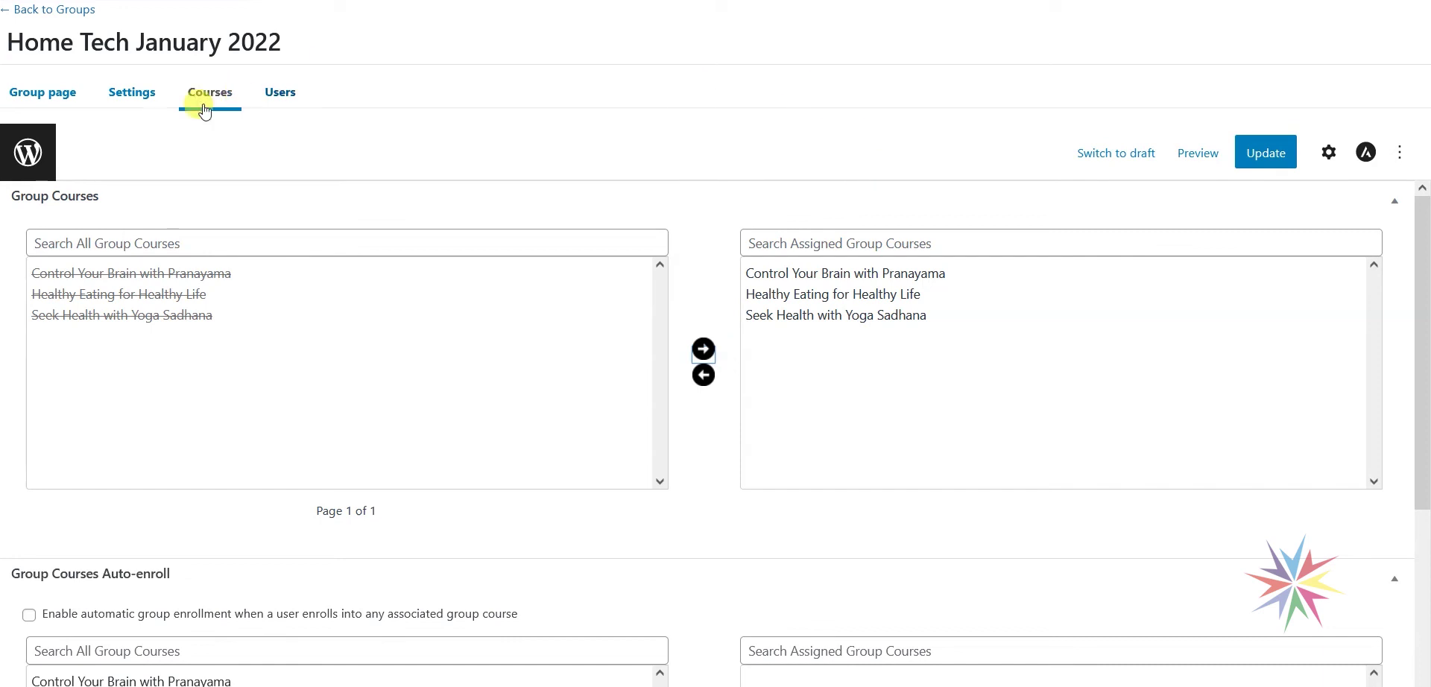
# Assign the first, fourth, seventh and tenth users in the list of all group users to the group.
pyautogui.click(279, 99)
pyautogui.click(290, 276)
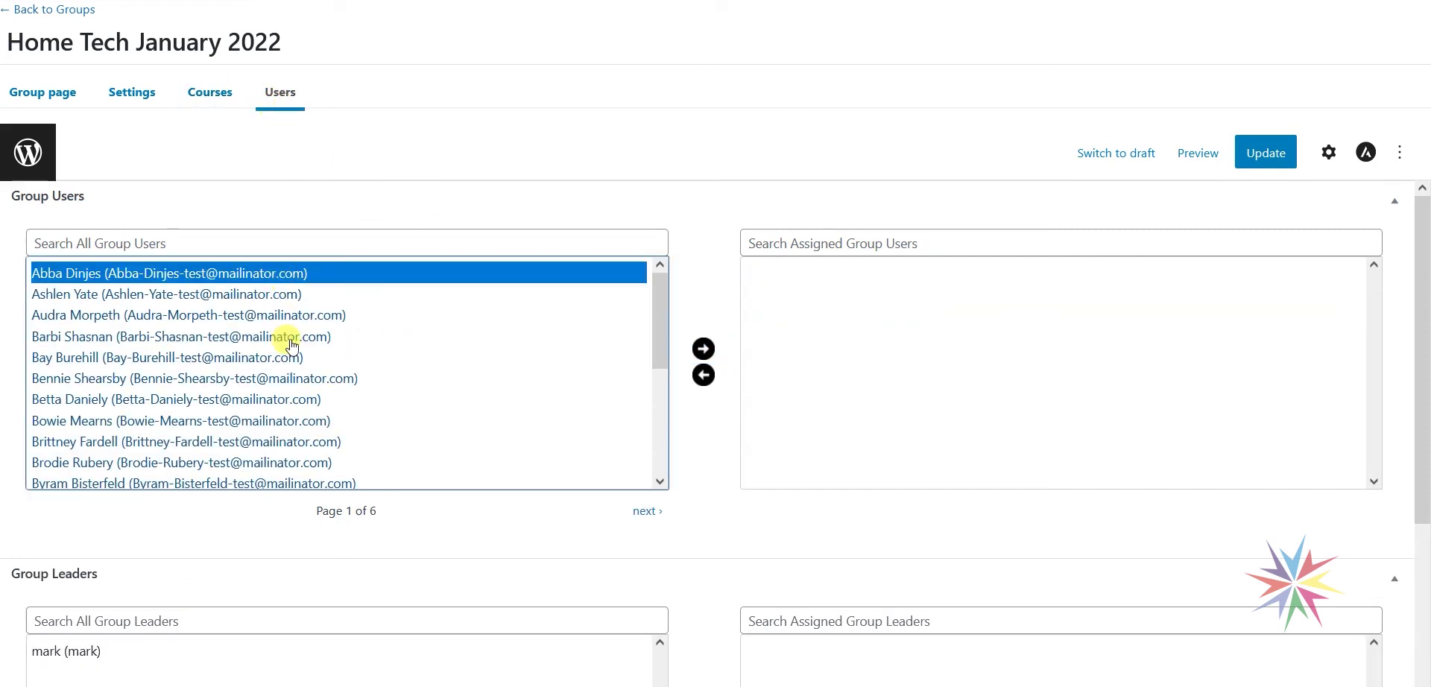
pyautogui.keyDown('ctrl'); pyautogui.click(288, 336); pyautogui.keyUp('ctrl')
pyautogui.keyDown('ctrl'); pyautogui.click(281, 399); pyautogui.keyUp('ctrl')
pyautogui.keyDown('ctrl'); pyautogui.click(332, 463); pyautogui.keyUp('ctrl')
pyautogui.click(703, 349)
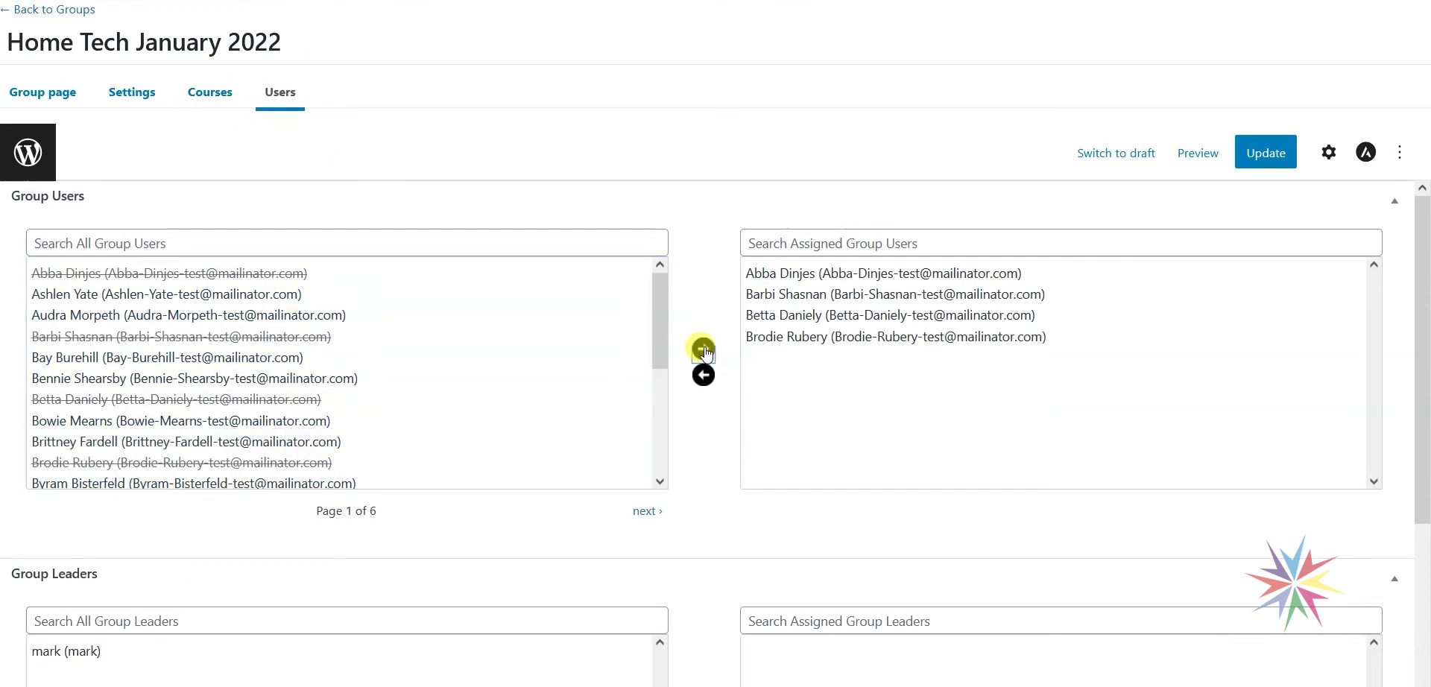
# Update the group to save its courses and users, and return to the groups list.
pyautogui.click(1256, 155)
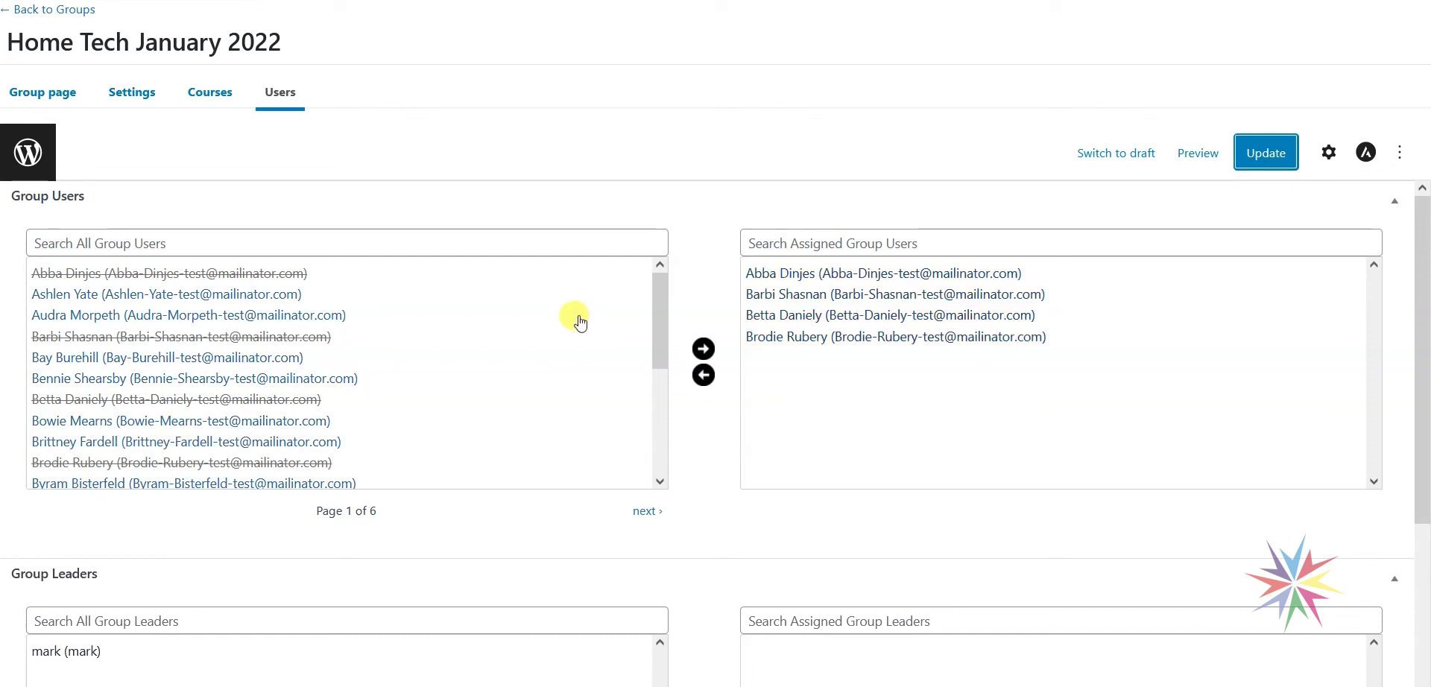
pyautogui.click(71, 15)
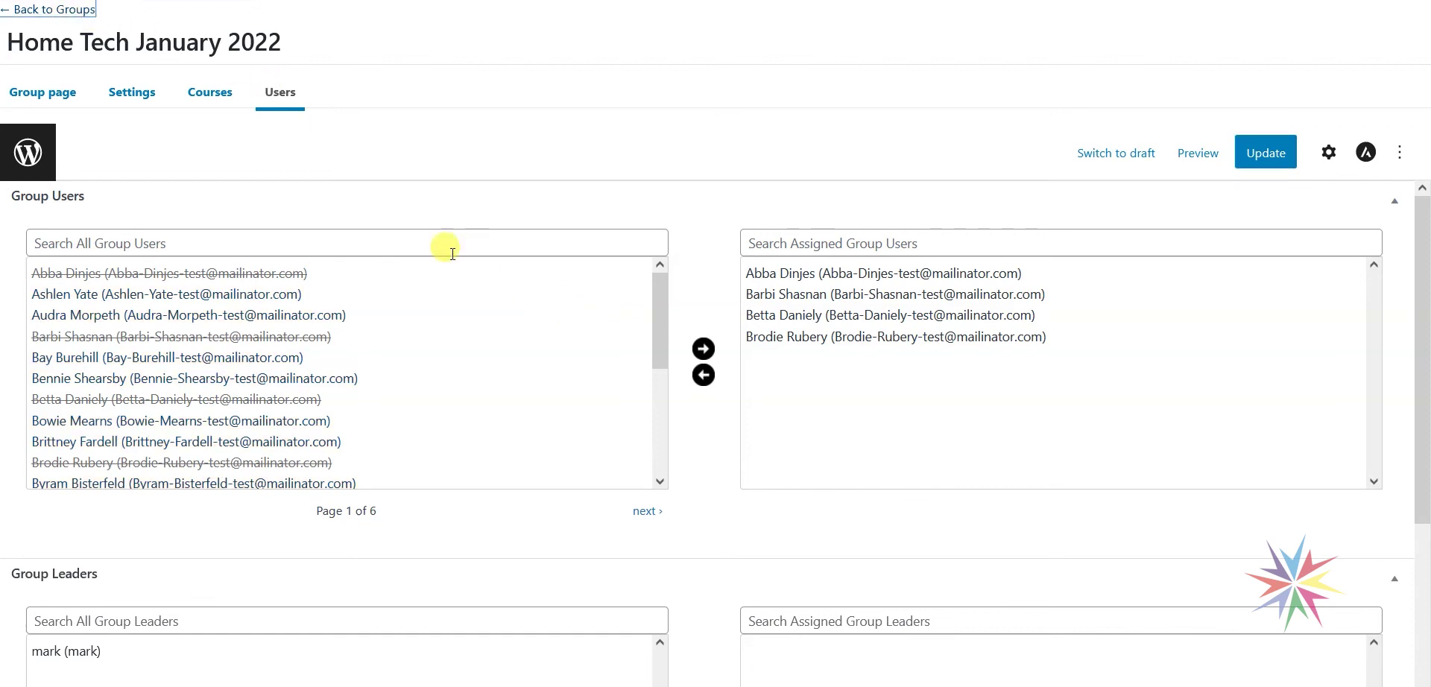